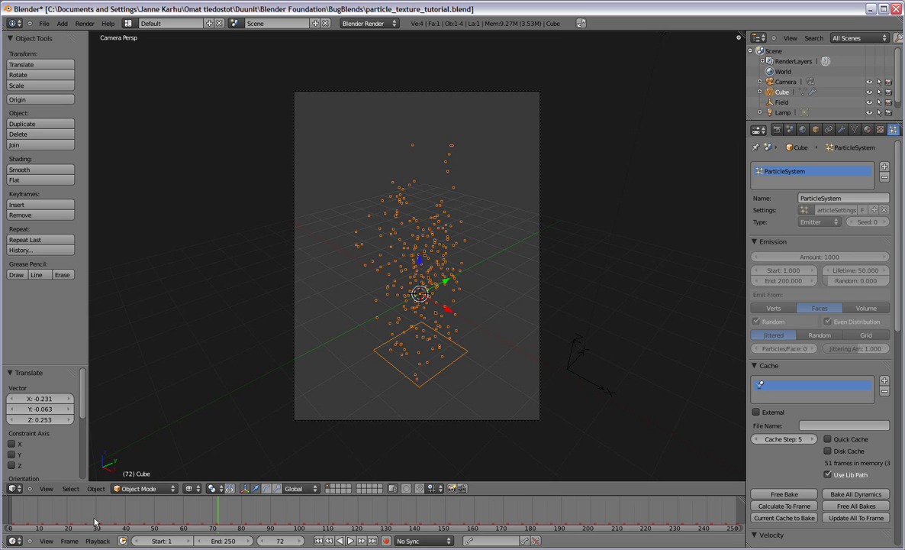
Advance to a later frame and inspect the turbulence force field's settings.
{"action": "left_click_drag", "start_coordinate": [74, 516], "coordinate": [400, 521]}
{"action": "right_click", "coordinate": [590, 391]}
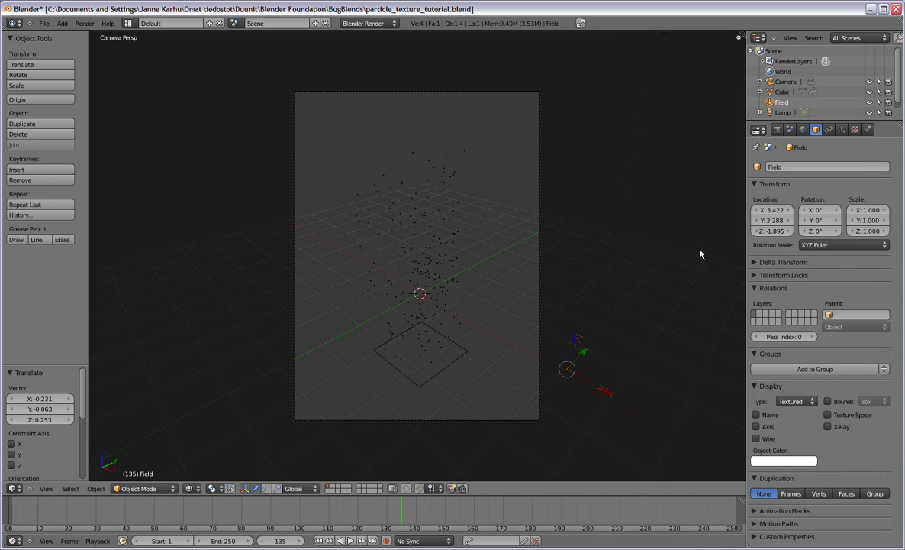
{"action": "left_click", "coordinate": [869, 130]}
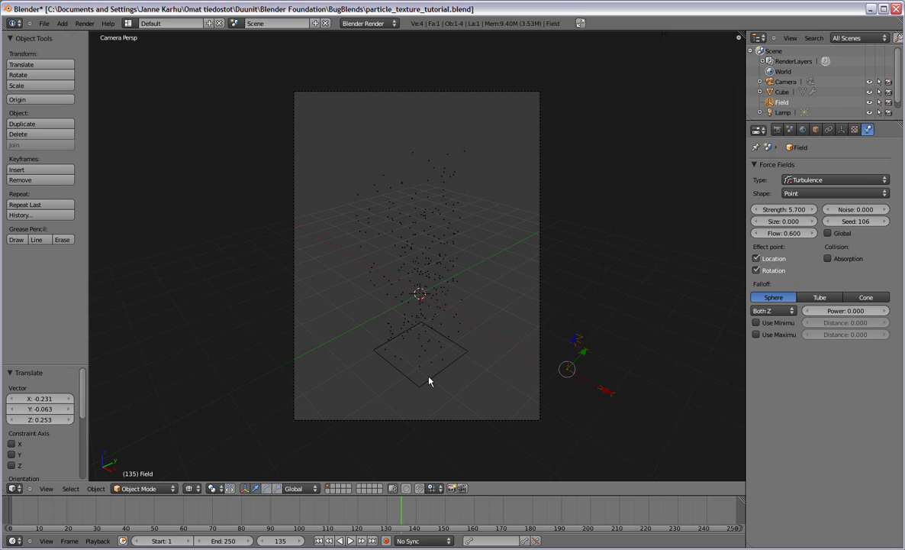
Reselect the Cube emitter, step back to an earlier frame, and render a test frame.
{"action": "right_click", "coordinate": [397, 353]}
{"action": "left_click_drag", "start_coordinate": [380, 505], "coordinate": [273, 515]}
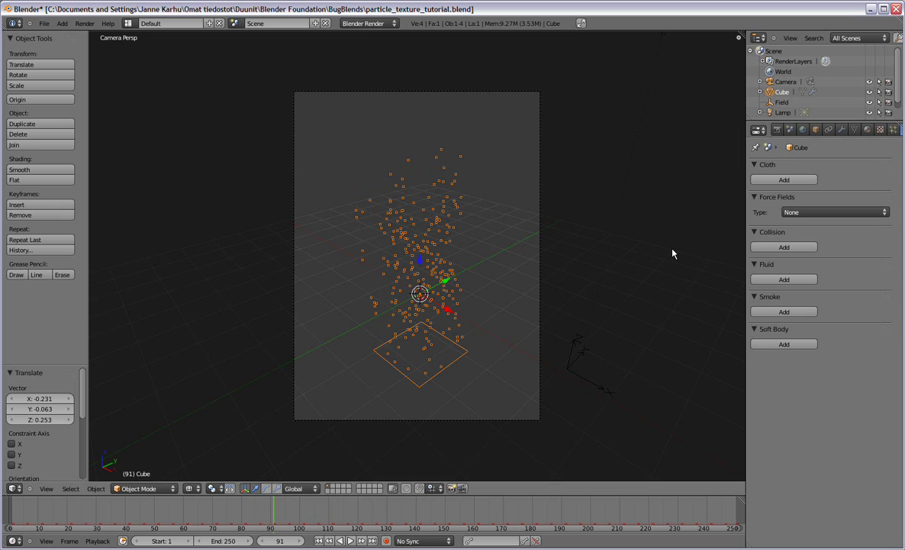
{"action": "key", "text": "F12"}
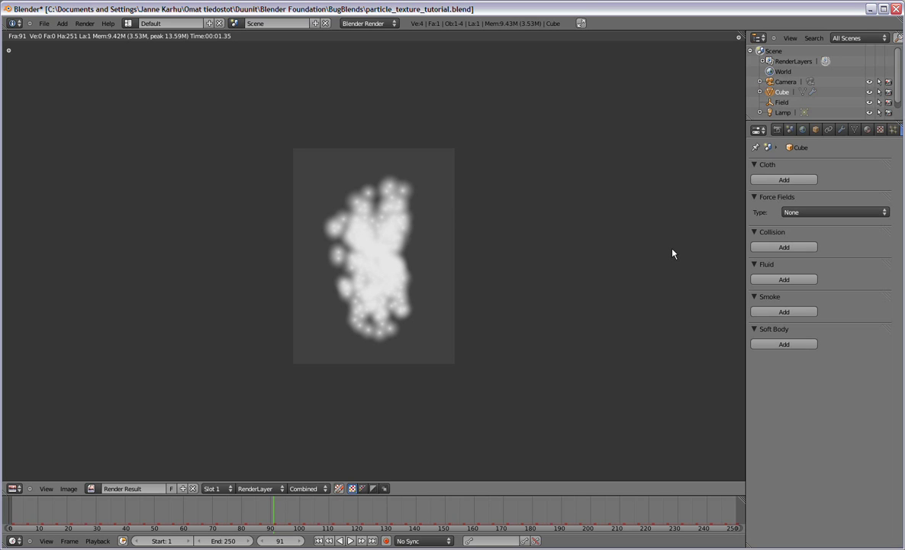
{"action": "key", "text": "Escape"}
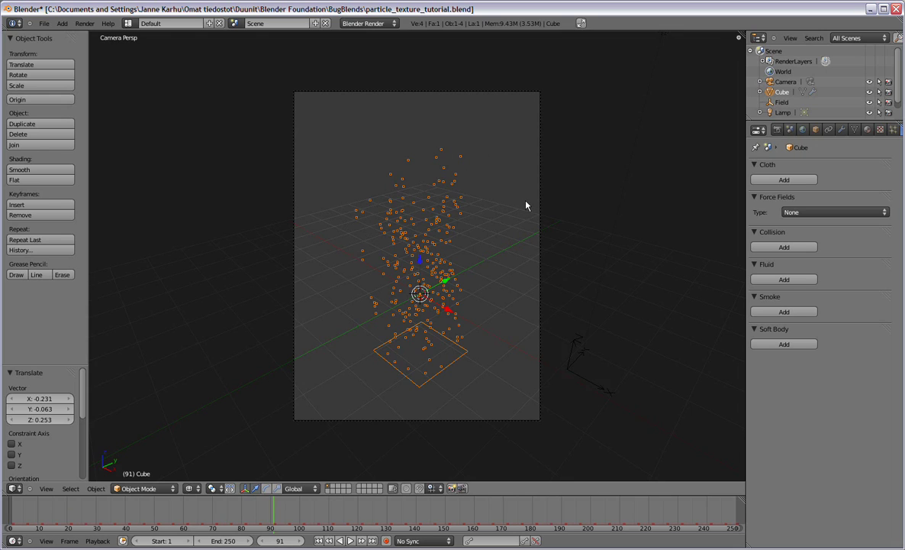
Create new material Material.001 for the Cube, set it to Halo, and check its colour.
{"action": "left_click", "coordinate": [868, 130]}
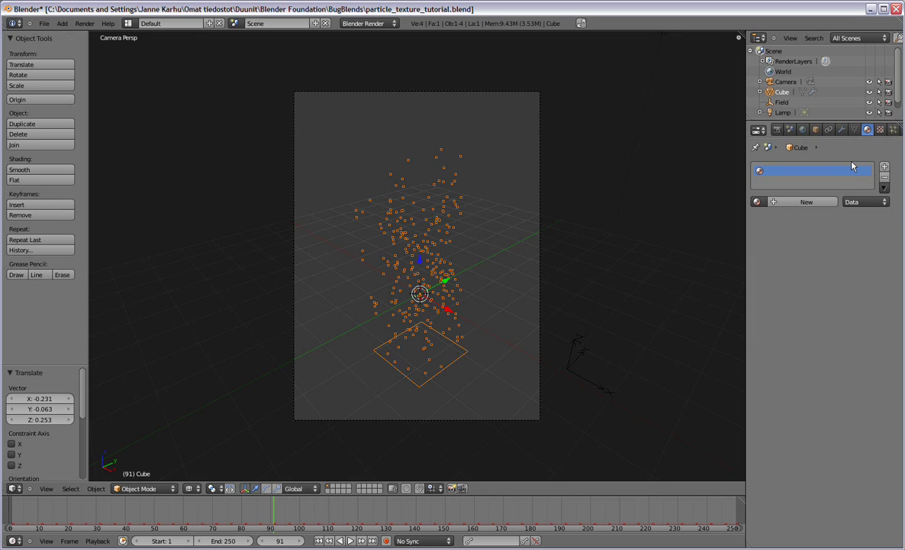
{"action": "left_click", "coordinate": [803, 202]}
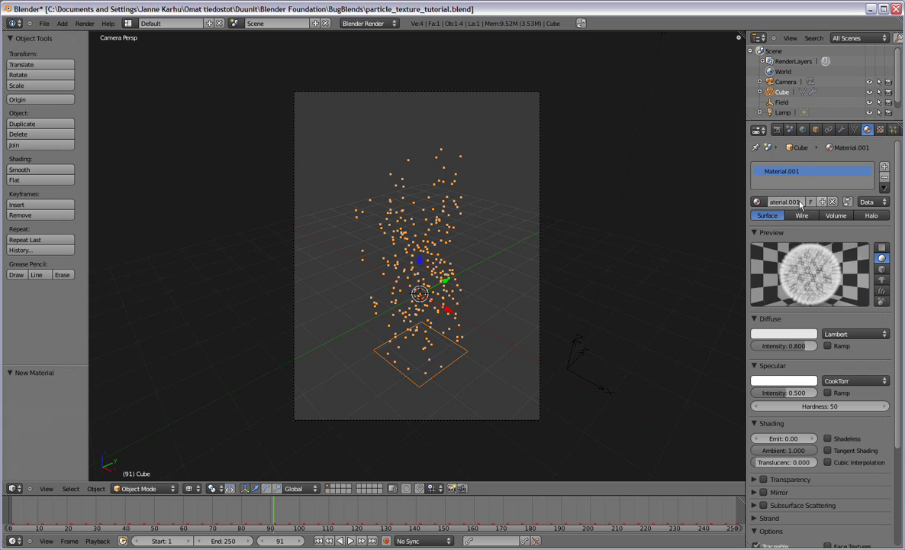
{"action": "left_click", "coordinate": [871, 216]}
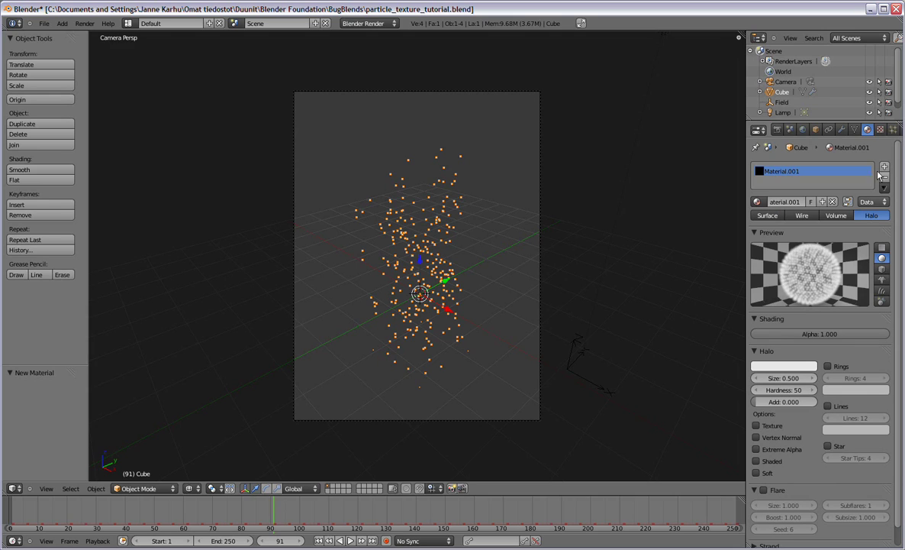
{"action": "left_click", "coordinate": [786, 368]}
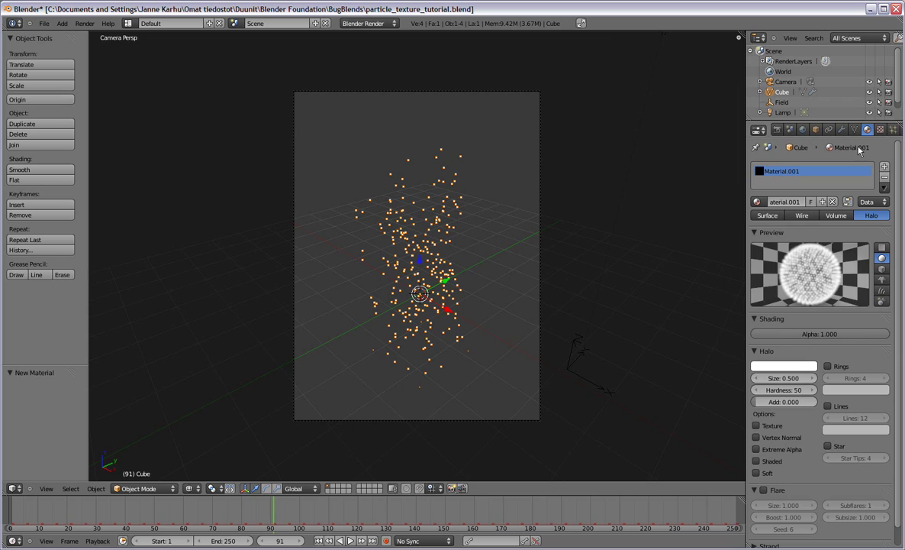
{"action": "left_click", "coordinate": [880, 130]}
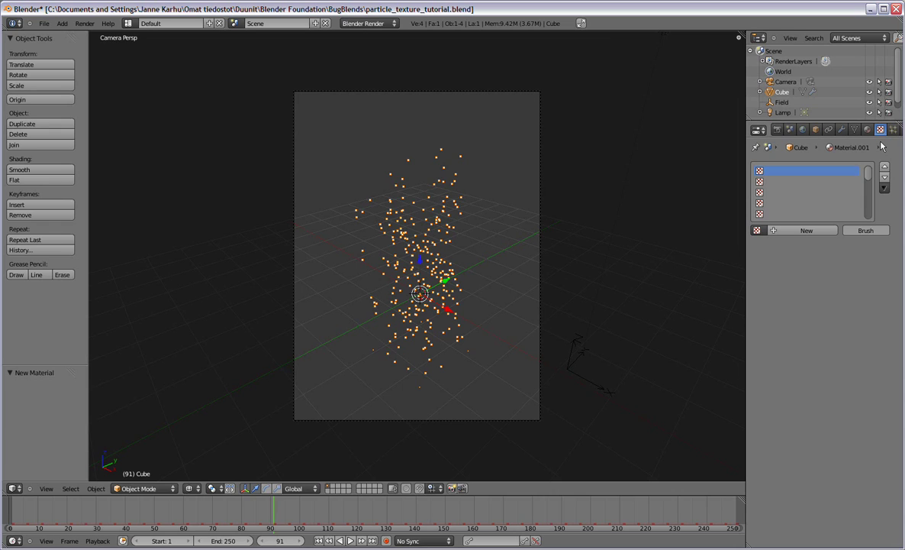
Add a new texture to the halo material and set its type to Blend.
{"action": "left_click", "coordinate": [833, 229]}
{"action": "left_click", "coordinate": [820, 244]}
{"action": "left_click", "coordinate": [819, 223]}
{"action": "scroll", "coordinate": [823, 229], "scroll_direction": "down", "scroll_amount": 5}
{"action": "scroll", "coordinate": [853, 262], "scroll_direction": "up", "scroll_amount": 2}
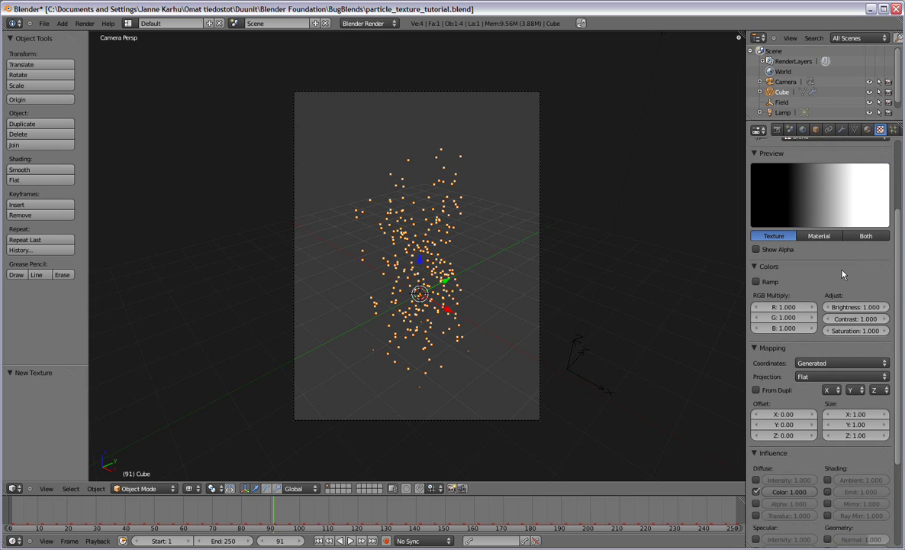
Set the Blend texture's mapping coordinates to Strand / Particle.
{"action": "left_click", "coordinate": [756, 266]}
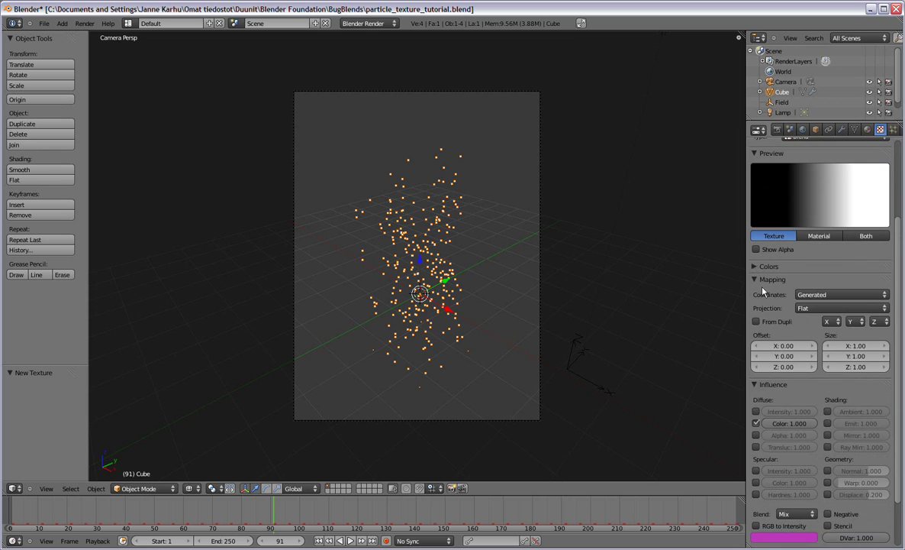
{"action": "left_click", "coordinate": [839, 296]}
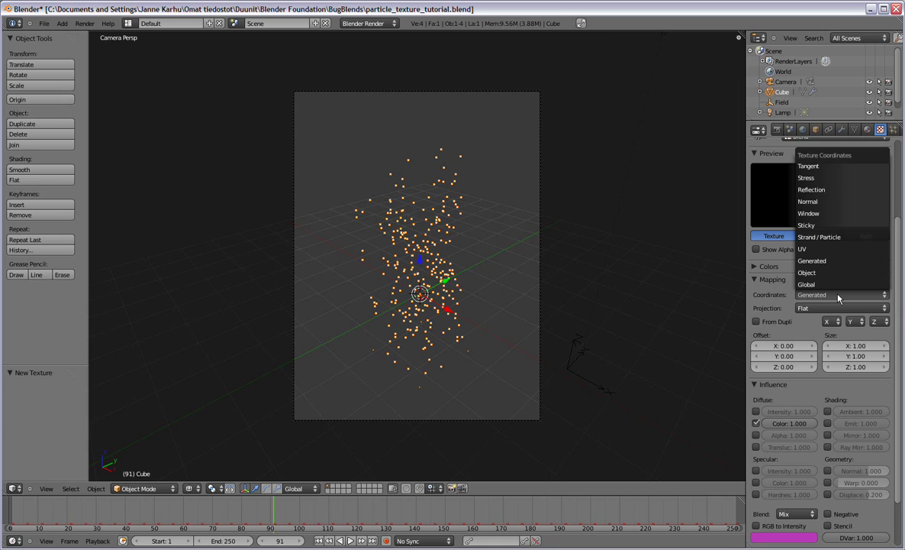
{"action": "left_click", "coordinate": [850, 238]}
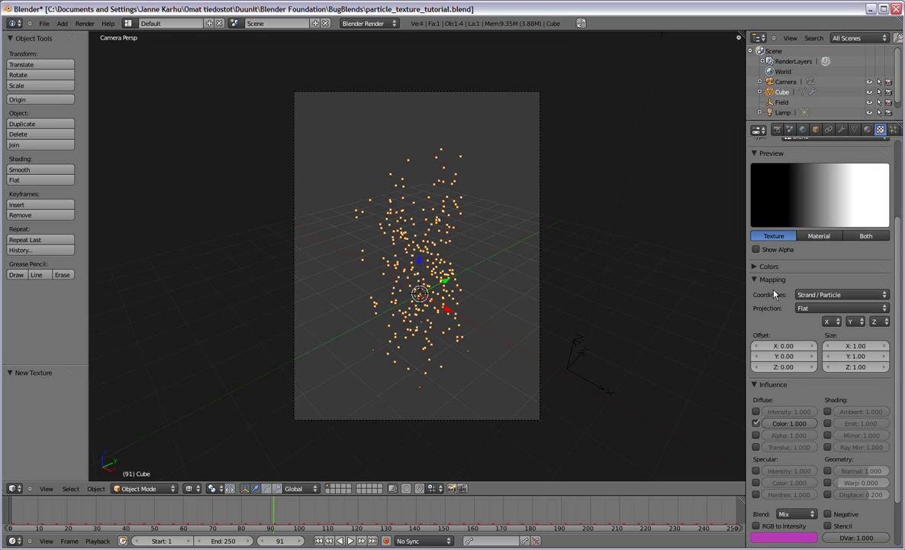
{"action": "scroll", "coordinate": [775, 293], "scroll_direction": "down", "scroll_amount": 2}
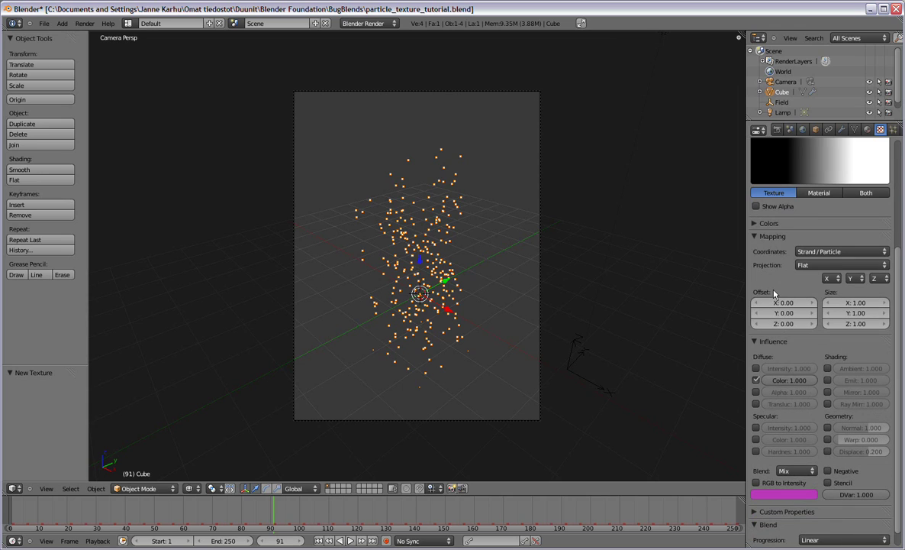
{"action": "scroll", "coordinate": [775, 294], "scroll_direction": "up", "scroll_amount": 3}
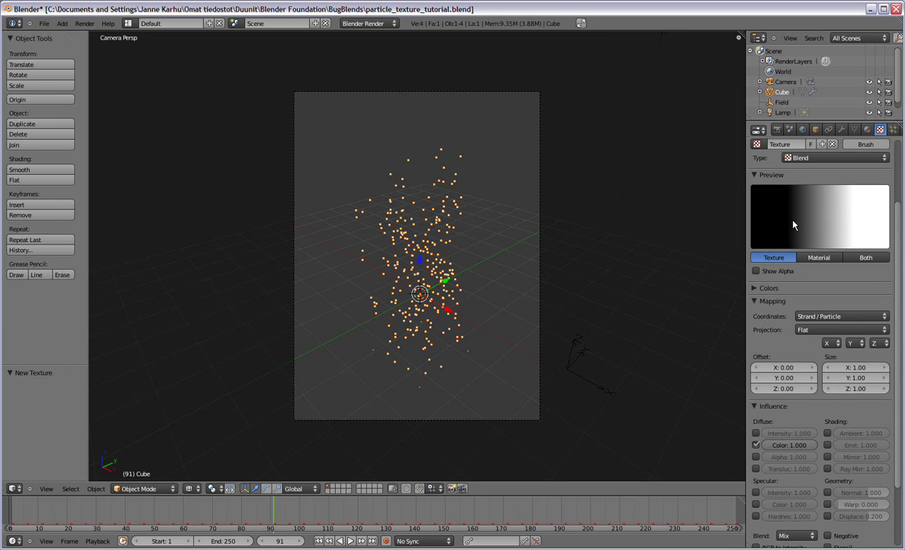
{"action": "scroll", "coordinate": [771, 330], "scroll_direction": "down", "scroll_amount": 4}
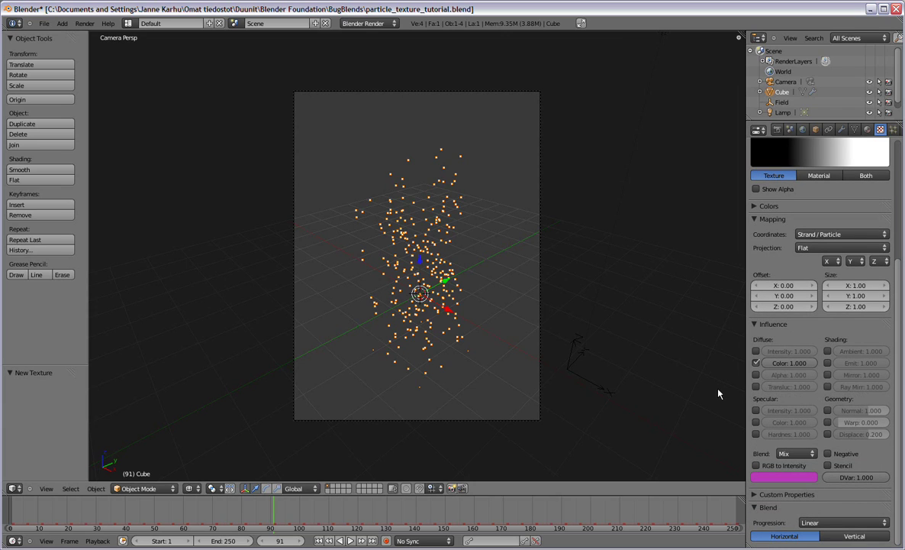
Render frame 91 and review the halos shading from magenta to white.
{"action": "key", "text": "F12"}
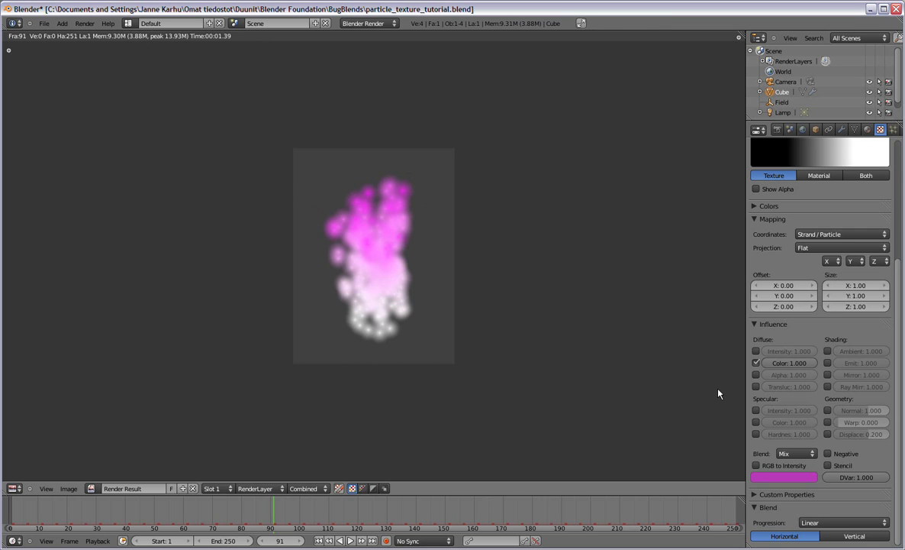
{"action": "scroll", "coordinate": [809, 305], "scroll_direction": "up", "scroll_amount": 3}
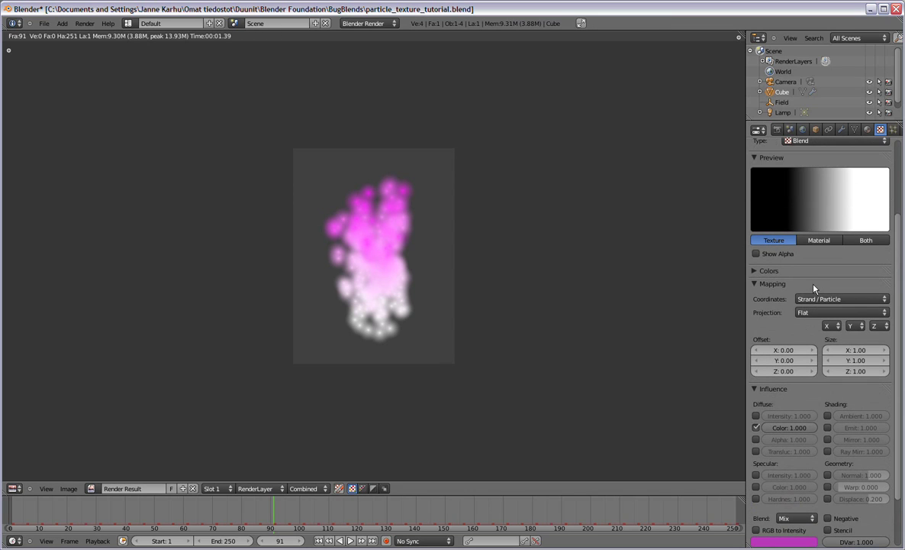
{"action": "scroll", "coordinate": [809, 329], "scroll_direction": "down", "scroll_amount": 1}
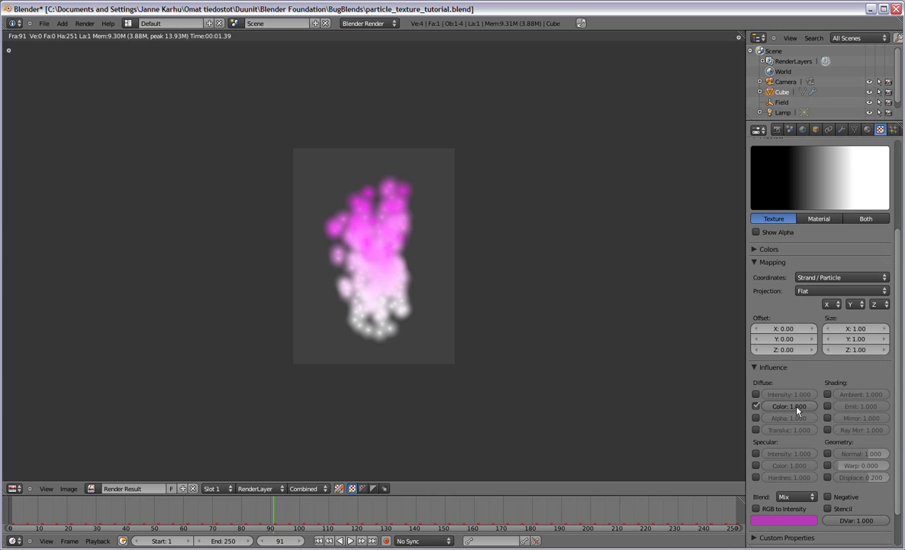
Enable a colour ramp on the Blend texture and set its blend mode to Multiply.
{"action": "left_click", "coordinate": [755, 250]}
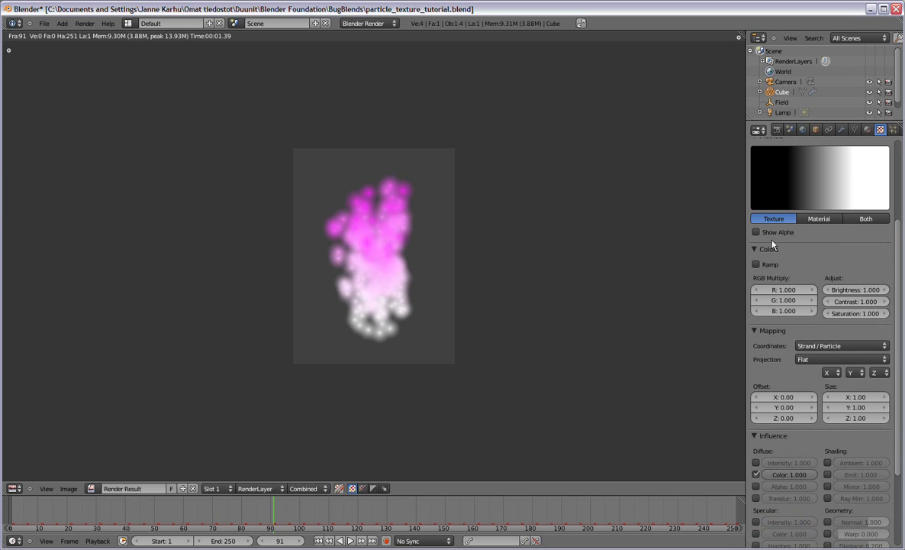
{"action": "left_click", "coordinate": [756, 264]}
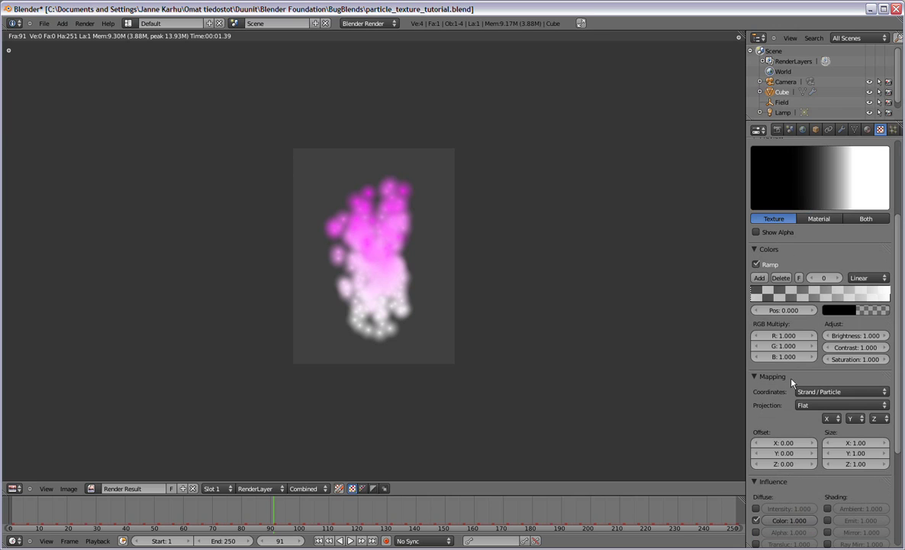
{"action": "scroll", "coordinate": [788, 409], "scroll_direction": "down", "scroll_amount": 1}
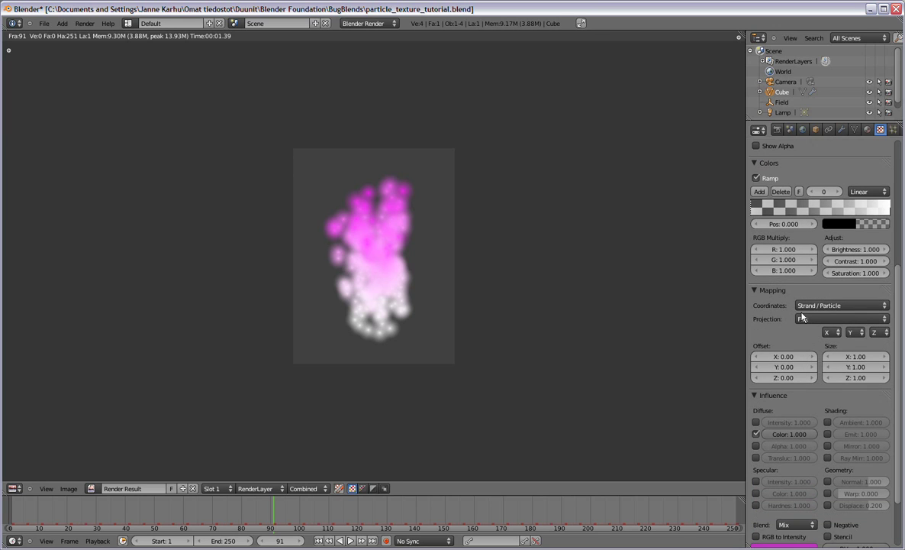
{"action": "scroll", "coordinate": [788, 347], "scroll_direction": "down", "scroll_amount": 1}
{"action": "scroll", "coordinate": [798, 458], "scroll_direction": "down", "scroll_amount": 4}
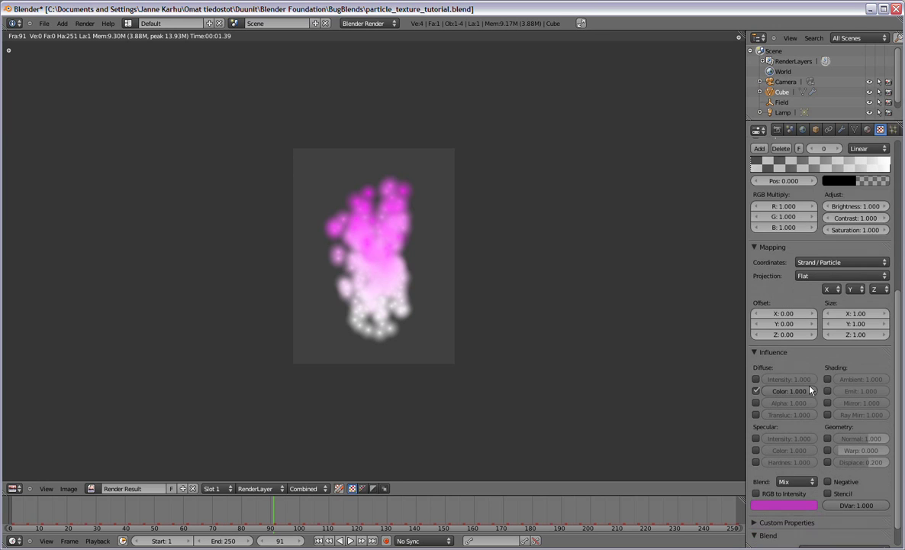
{"action": "left_click", "coordinate": [797, 482]}
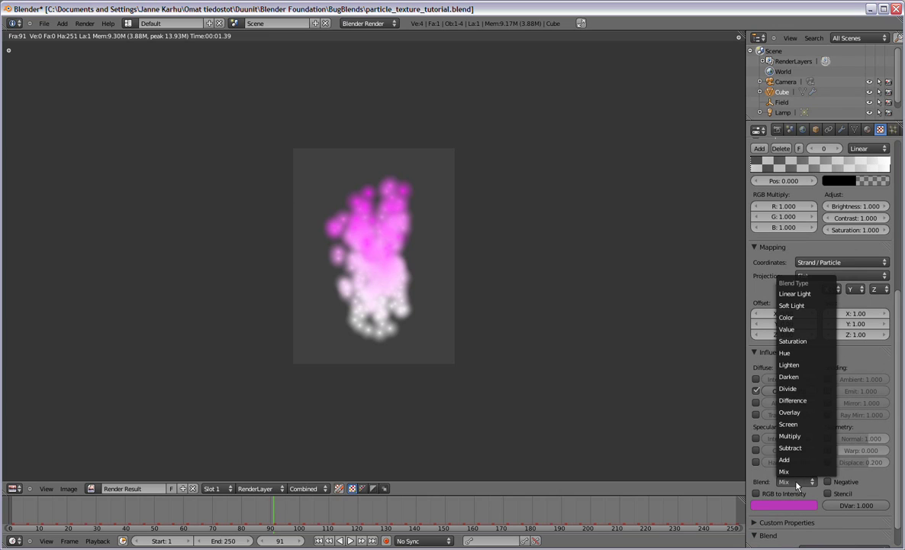
{"action": "left_click", "coordinate": [810, 436]}
Raise the alpha of the ramp's black stop to 1.
{"action": "scroll", "coordinate": [816, 420], "scroll_direction": "up", "scroll_amount": 4}
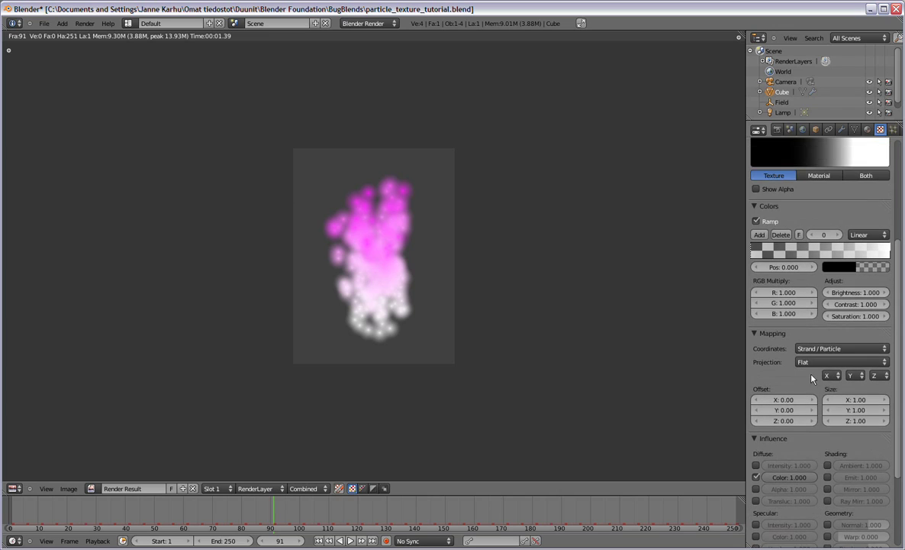
{"action": "left_click", "coordinate": [853, 266]}
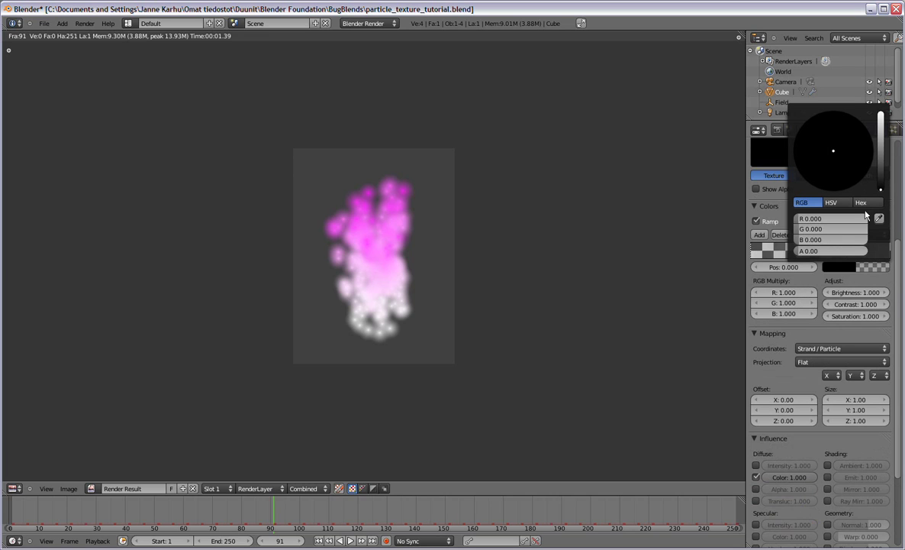
{"action": "left_click_drag", "start_coordinate": [861, 250], "coordinate": [897, 252]}
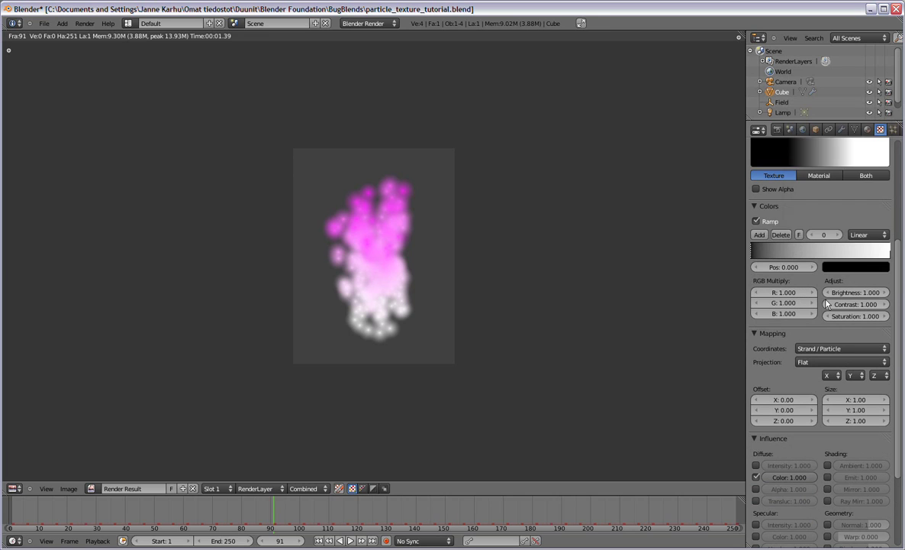
{"action": "scroll", "coordinate": [791, 337], "scroll_direction": "up", "scroll_amount": 2}
{"action": "scroll", "coordinate": [791, 337], "scroll_direction": "up", "scroll_amount": 1}
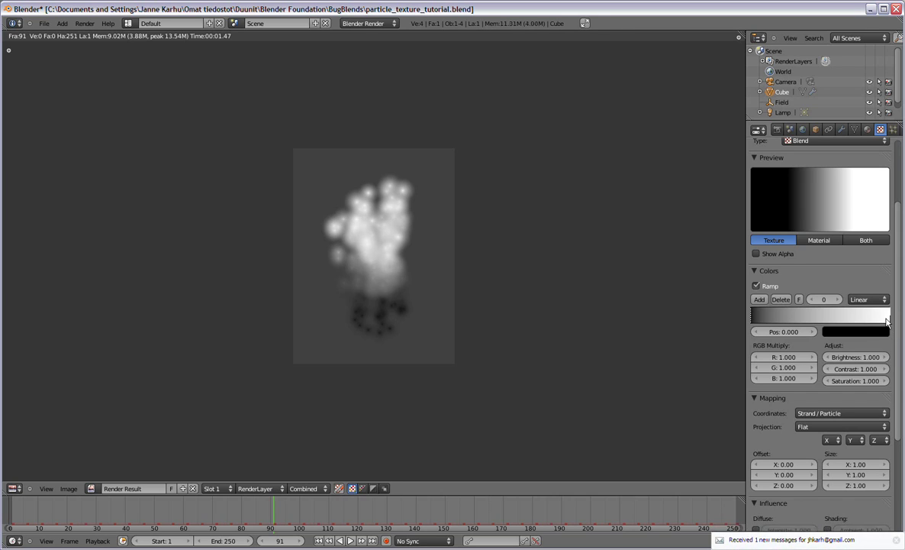
Lower the alpha of the ramp's white stop at 1.000 to 0.35.
{"action": "left_click", "coordinate": [889, 322]}
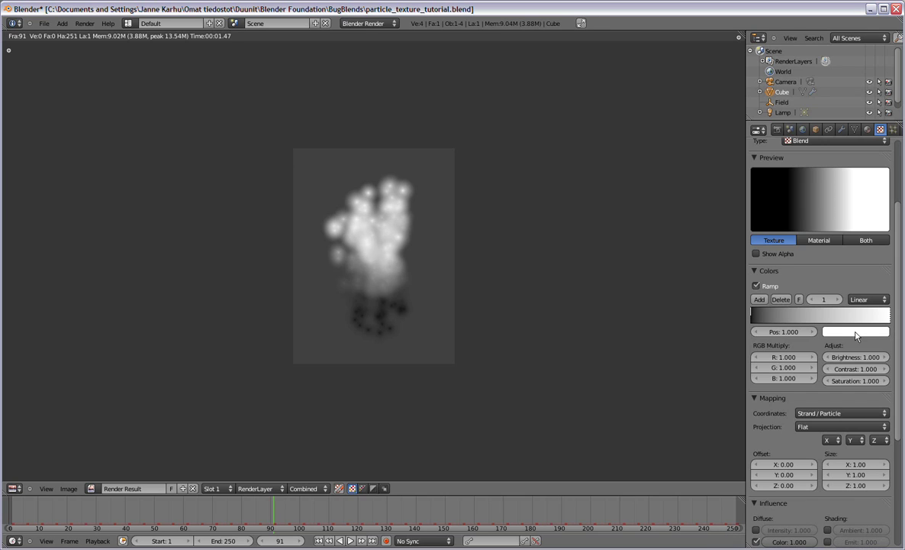
{"action": "left_click", "coordinate": [855, 333]}
{"action": "left_click_drag", "start_coordinate": [851, 321], "coordinate": [760, 323]}
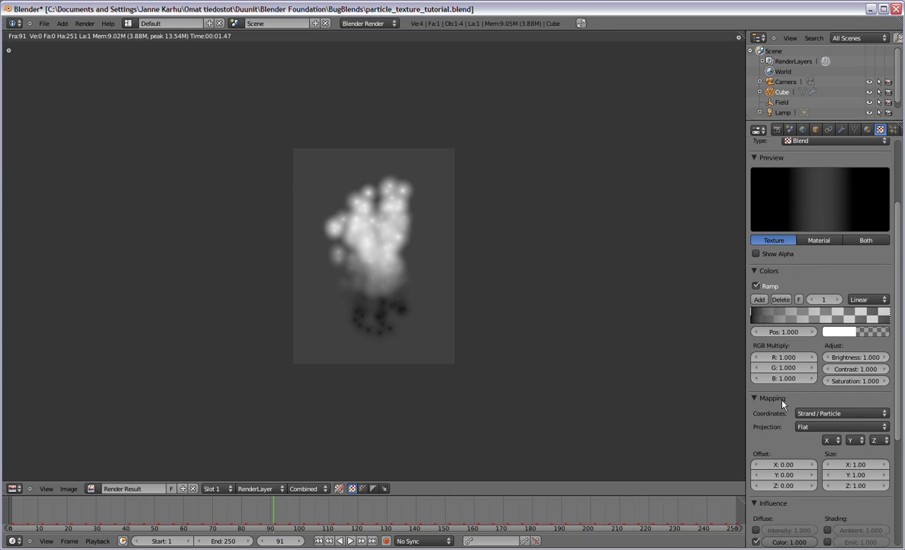
Tick Alpha under the texture's Influence and re-render frame 91.
{"action": "scroll", "coordinate": [783, 407], "scroll_direction": "down", "scroll_amount": 3}
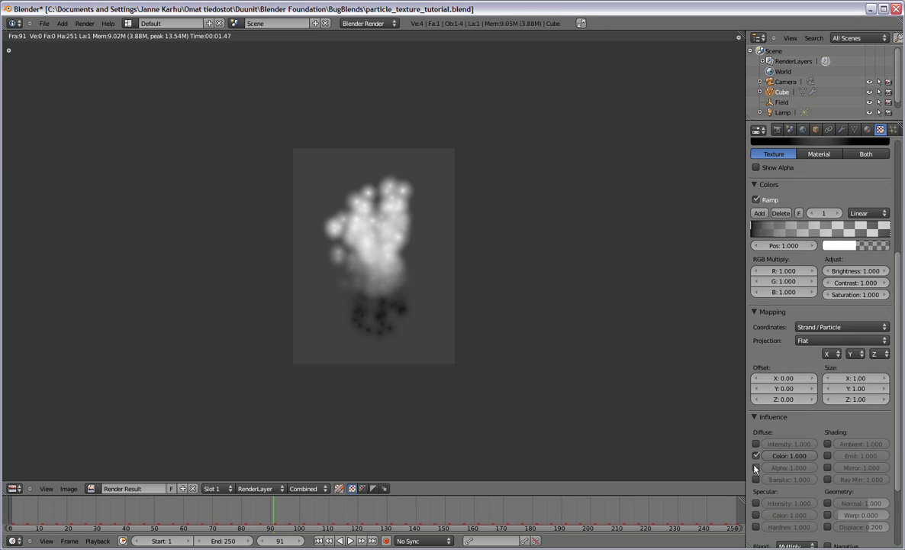
{"action": "left_click", "coordinate": [756, 468]}
{"action": "scroll", "coordinate": [782, 469], "scroll_direction": "up", "scroll_amount": 3}
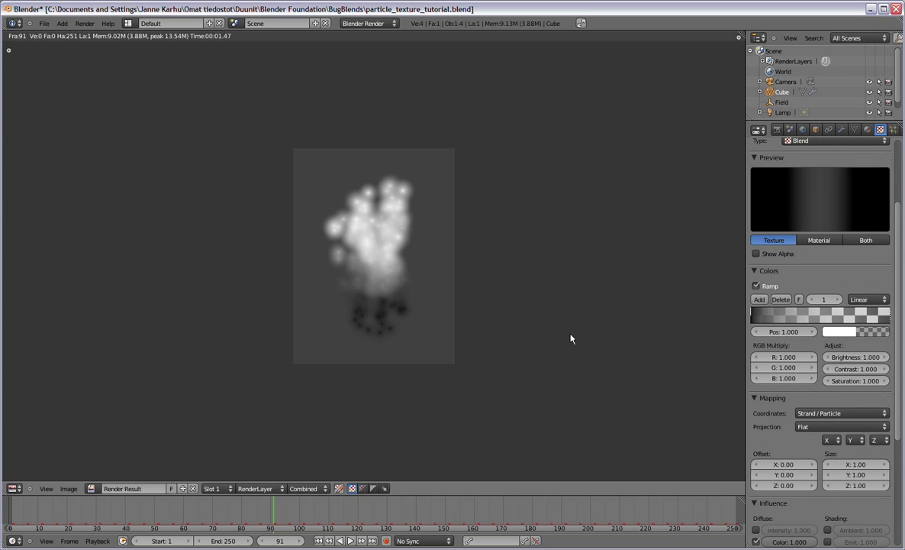
{"action": "key", "text": "F12"}
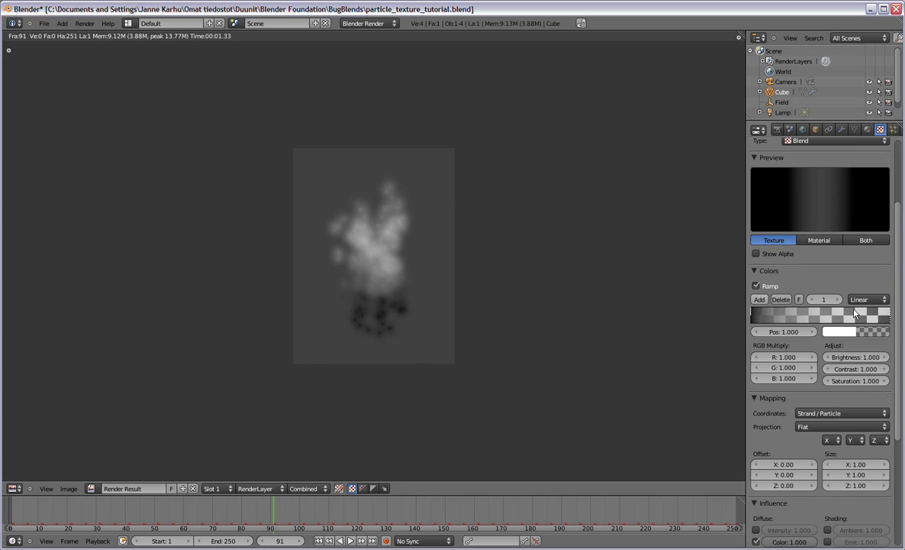
Darken the ramp's end stop to near black and add an opaque dark red stop at 0.5.
{"action": "left_click", "coordinate": [840, 331]}
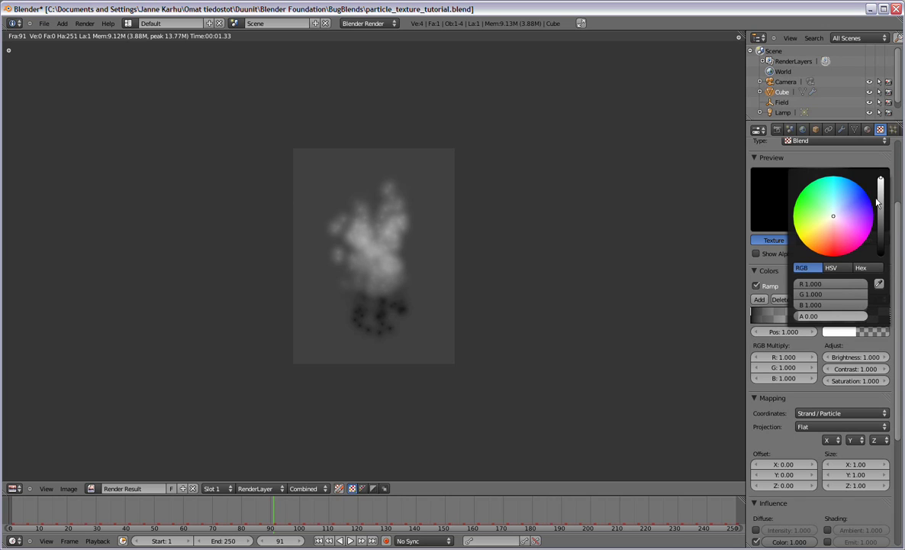
{"action": "left_click_drag", "start_coordinate": [882, 189], "coordinate": [881, 224]}
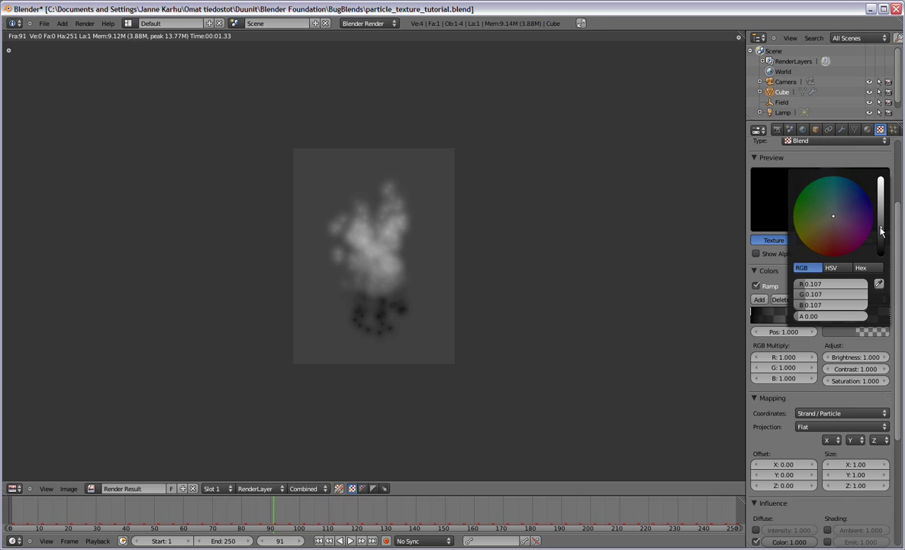
{"action": "left_click", "coordinate": [759, 300]}
{"action": "left_click", "coordinate": [855, 331]}
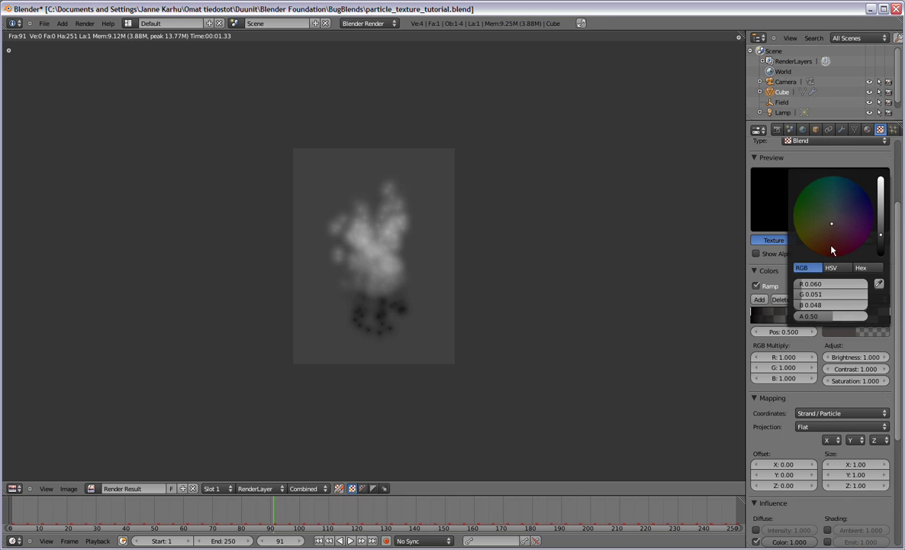
{"action": "left_click_drag", "start_coordinate": [832, 250], "coordinate": [832, 259]}
{"action": "left_click_drag", "start_coordinate": [838, 315], "coordinate": [863, 339]}
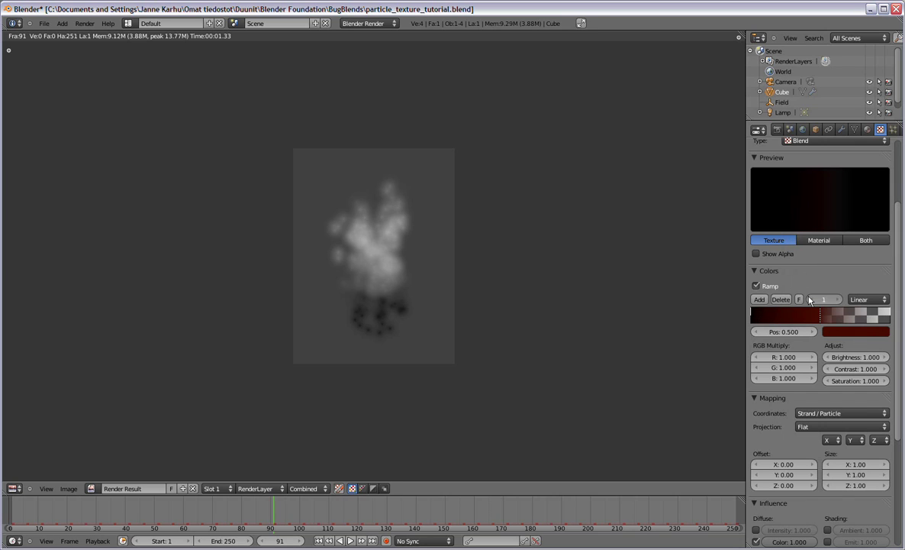
Make the first ramp stop white and add a yellow stop at 0.250.
{"action": "left_click", "coordinate": [756, 312]}
{"action": "left_click", "coordinate": [854, 332]}
{"action": "left_click_drag", "start_coordinate": [881, 250], "coordinate": [881, 180]}
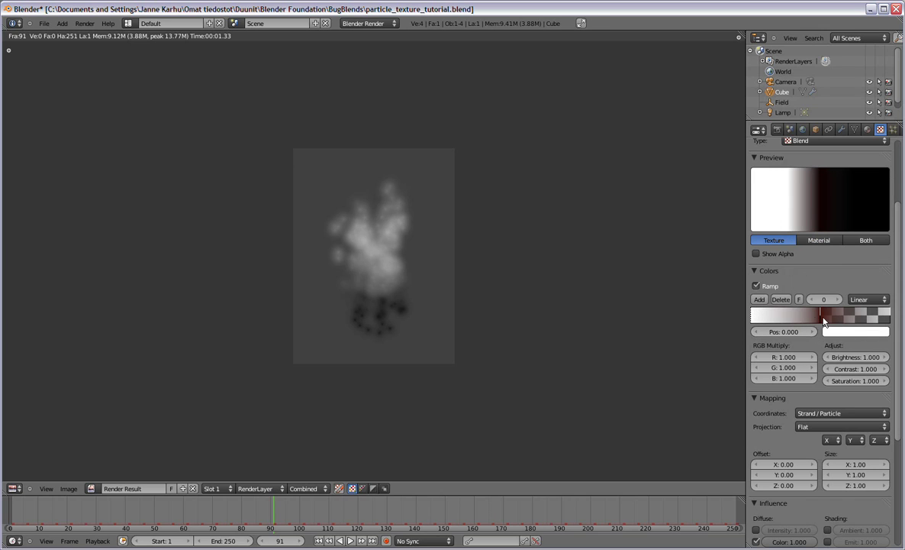
{"action": "left_click", "coordinate": [760, 299]}
{"action": "left_click", "coordinate": [854, 332]}
{"action": "mouse_move", "coordinate": [822, 243]}
{"action": "left_mouse_down"}
{"action": "mouse_move", "coordinate": [833, 253]}
{"action": "mouse_move", "coordinate": [818, 235]}
{"action": "left_mouse_up"}
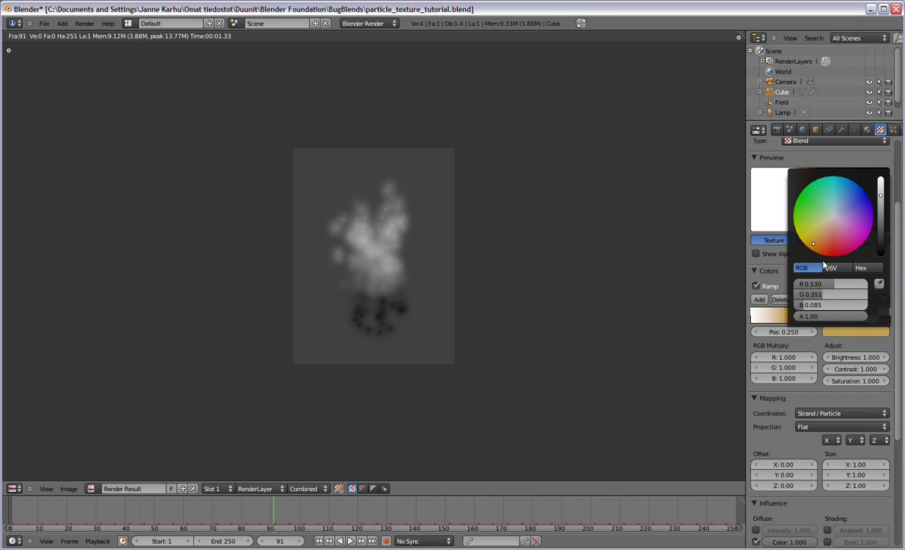
{"action": "left_click", "coordinate": [855, 331]}
{"action": "left_click_drag", "start_coordinate": [880, 191], "coordinate": [880, 166]}
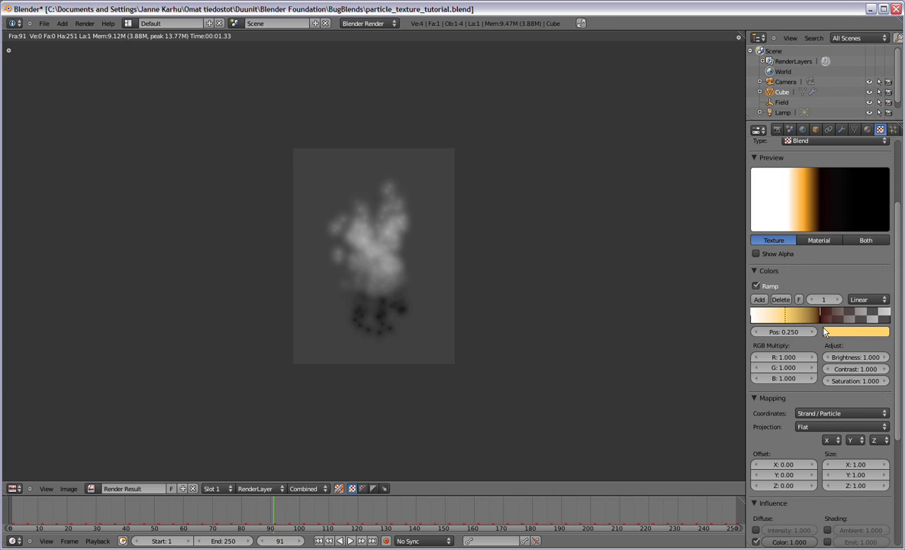
{"action": "left_click", "coordinate": [867, 129]}
Set halo Alpha to 0.783 and Add to 0.383, rendering to check the result.
{"action": "left_click_drag", "start_coordinate": [759, 404], "coordinate": [764, 408]}
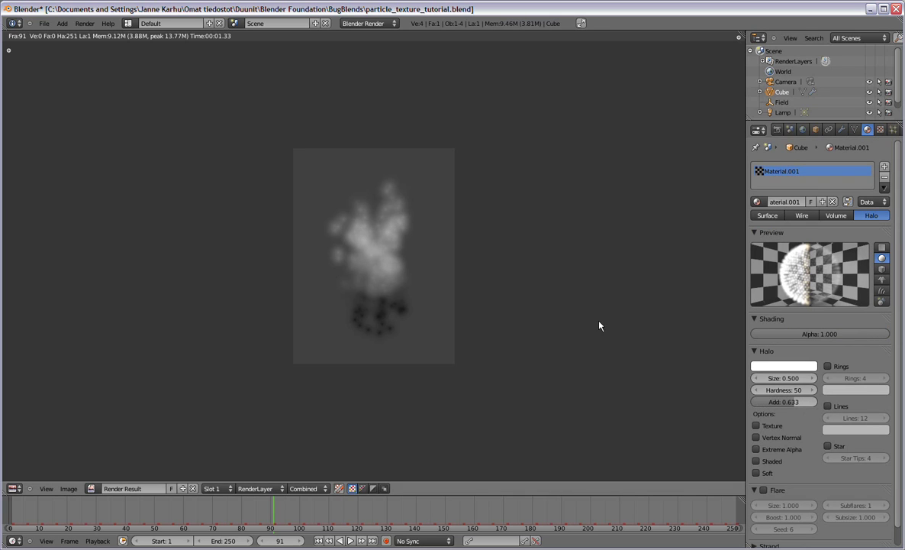
{"action": "key", "text": "F12"}
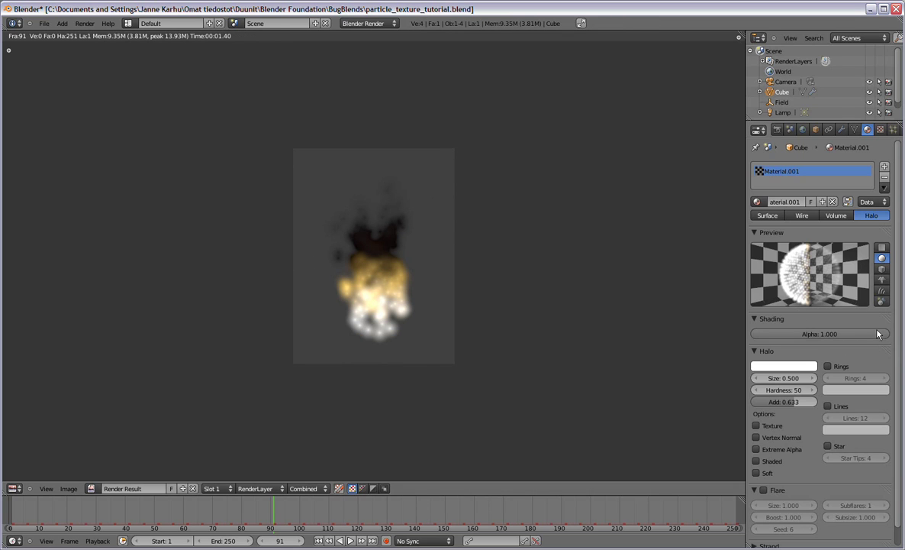
{"action": "left_click_drag", "start_coordinate": [878, 336], "coordinate": [849, 340]}
{"action": "left_click_drag", "start_coordinate": [771, 405], "coordinate": [786, 405]}
{"action": "key", "text": "F12"}
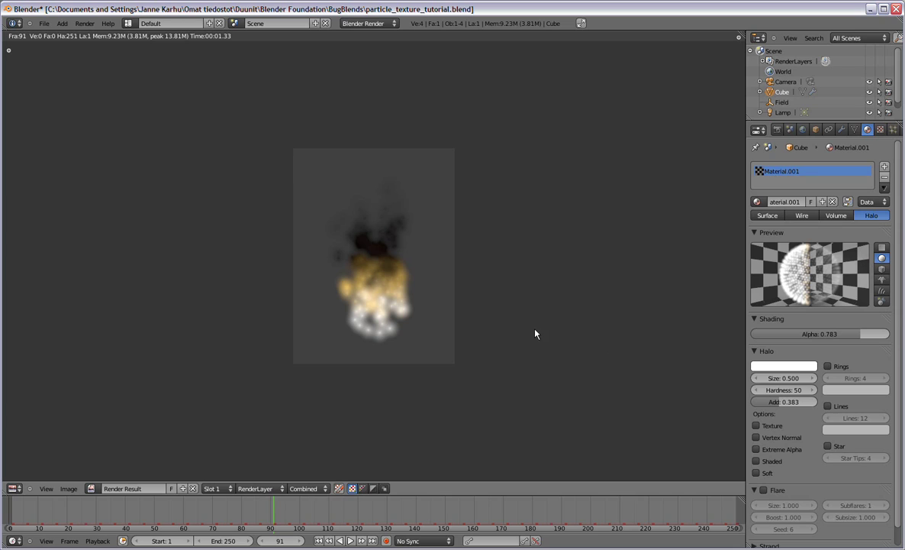
Return to the Blend texture settings and review its white-orange-dark ramp.
{"action": "left_click", "coordinate": [880, 129]}
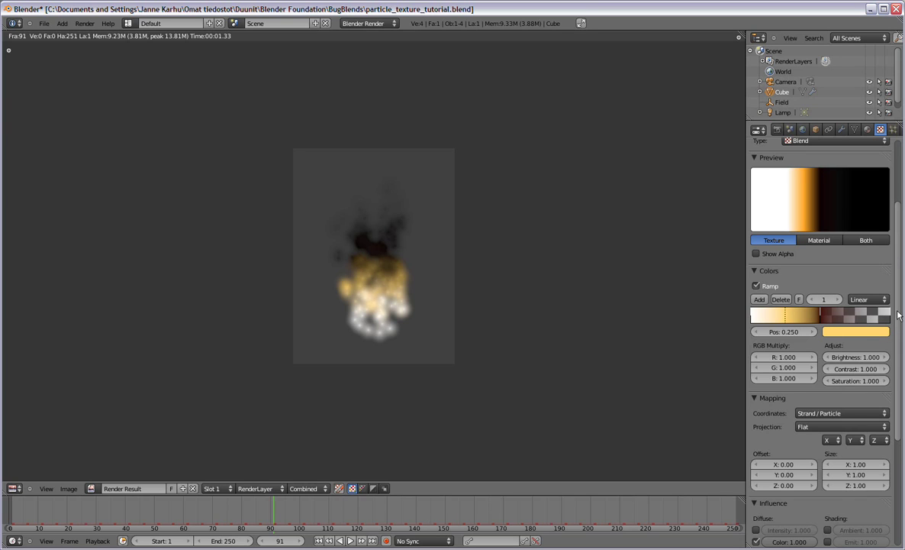
{"action": "scroll", "coordinate": [878, 315], "scroll_direction": "down", "scroll_amount": 2}
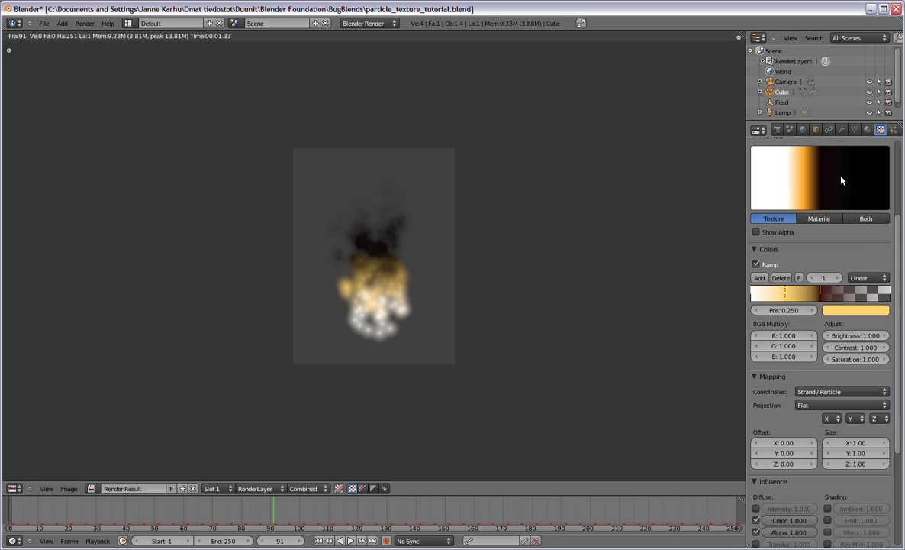
{"action": "scroll", "coordinate": [875, 245], "scroll_direction": "up", "scroll_amount": 4}
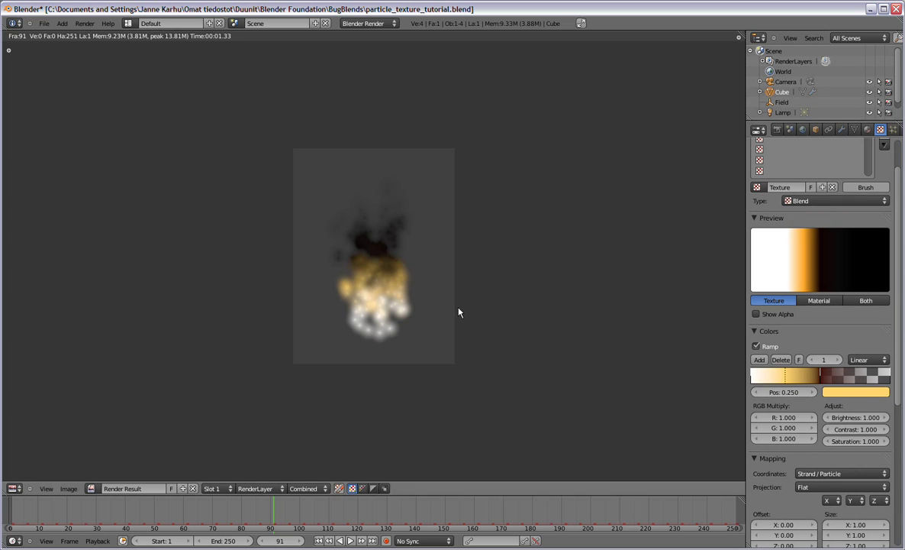
Back in the 3D view, set the particle render Trail Count to 46.
{"action": "key", "text": "Escape"}
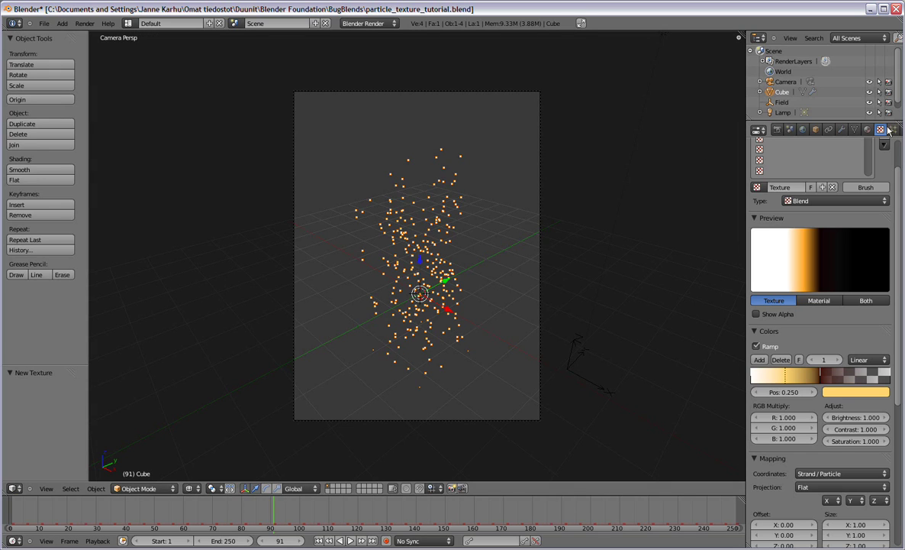
{"action": "left_click", "coordinate": [895, 130]}
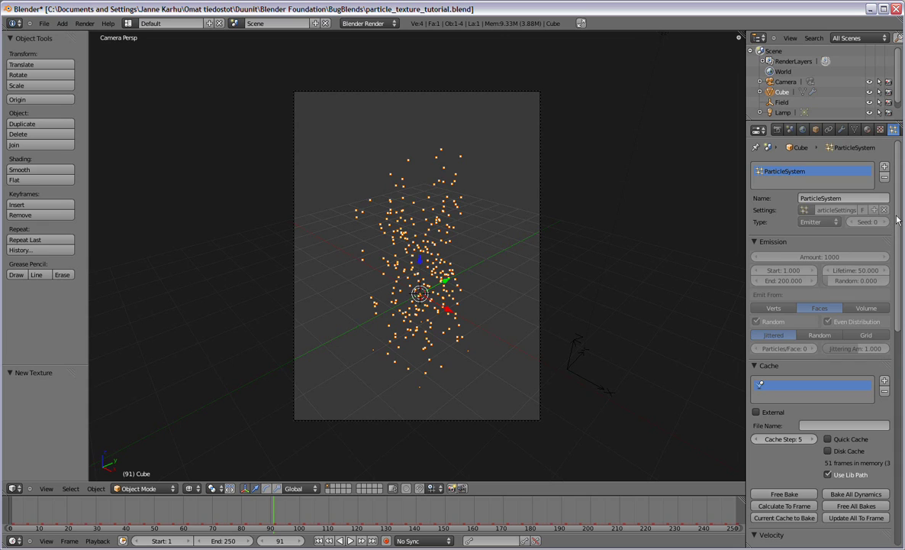
{"action": "scroll", "coordinate": [898, 257], "scroll_direction": "down", "scroll_amount": 5}
{"action": "scroll", "coordinate": [899, 257], "scroll_direction": "down", "scroll_amount": 10}
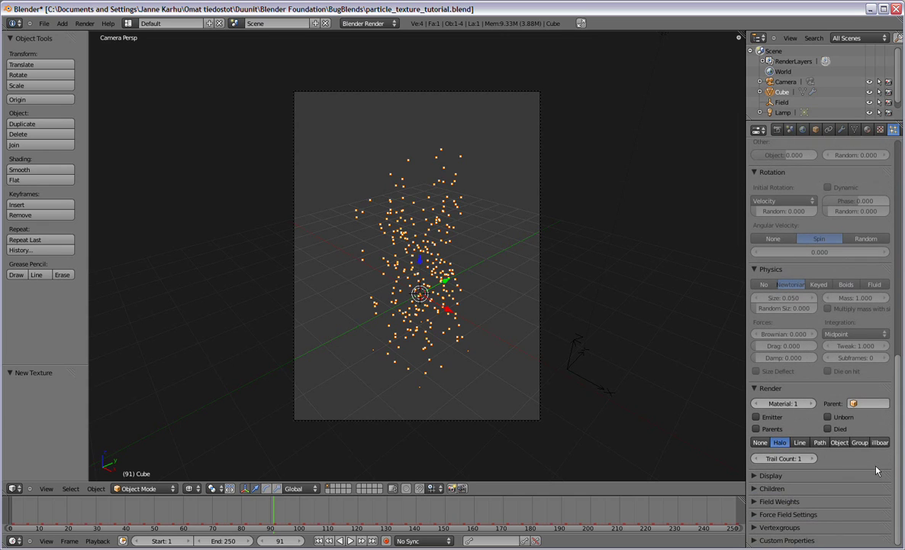
{"action": "left_click", "coordinate": [798, 459]}
{"action": "type", "text": "10"}
{"action": "key", "text": "Return"}
{"action": "left_click_drag", "start_coordinate": [800, 465], "coordinate": [833, 470]}
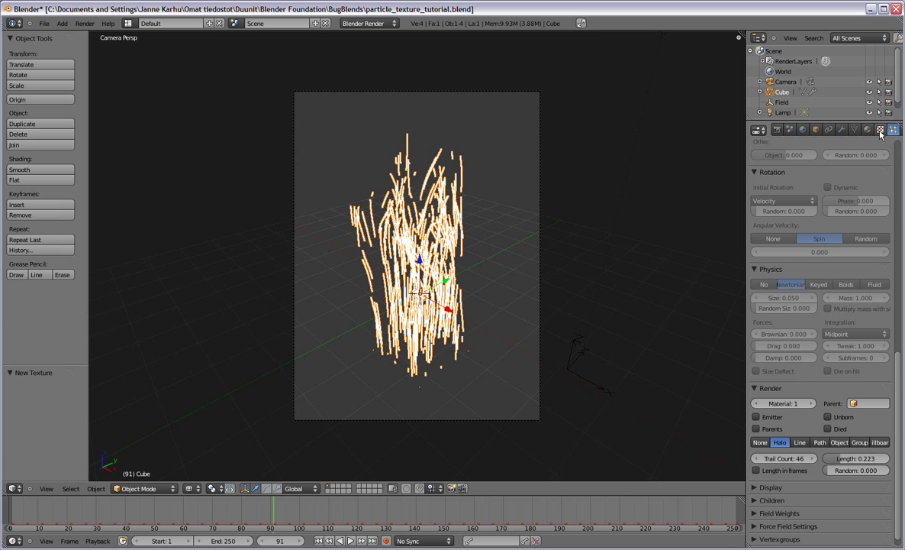
Reduce the halo material's Halo Size to 0.100 and return to the Blend texture settings.
{"action": "left_click", "coordinate": [881, 130]}
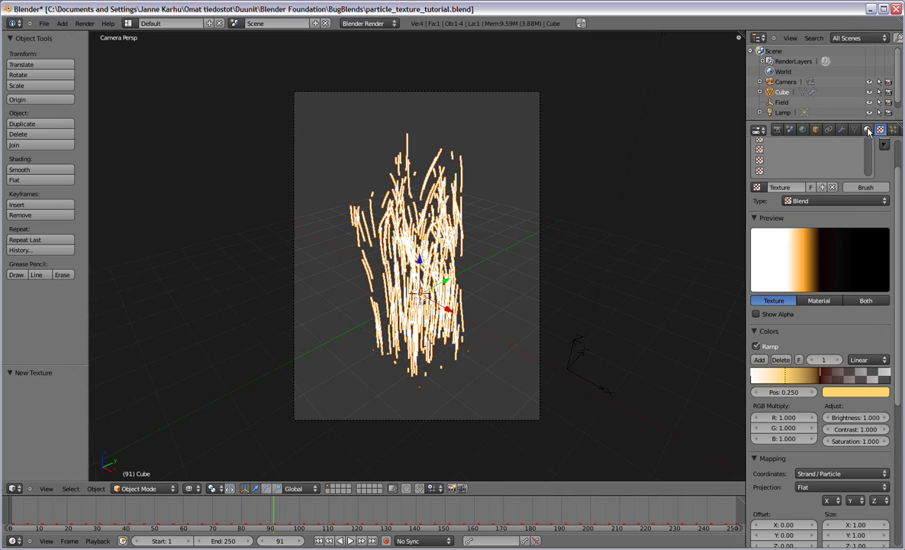
{"action": "left_click", "coordinate": [867, 130]}
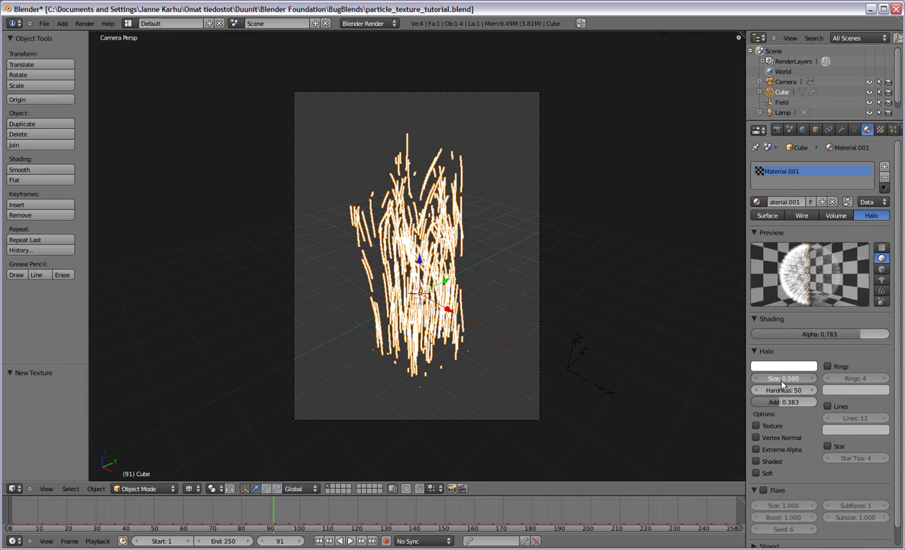
{"action": "left_click_drag", "start_coordinate": [782, 385], "coordinate": [779, 386]}
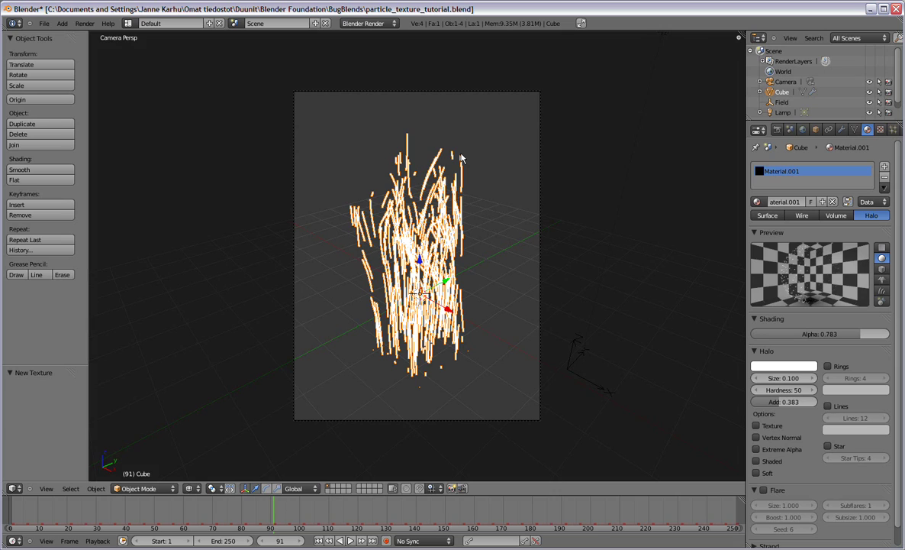
{"action": "left_click", "coordinate": [880, 129]}
Render frame 91 to see the trailed halos as white-to-yellow wispy streaks.
{"action": "scroll", "coordinate": [901, 287], "scroll_direction": "down", "scroll_amount": 5}
{"action": "scroll", "coordinate": [902, 287], "scroll_direction": "down", "scroll_amount": 2}
{"action": "scroll", "coordinate": [896, 368], "scroll_direction": "up", "scroll_amount": 7}
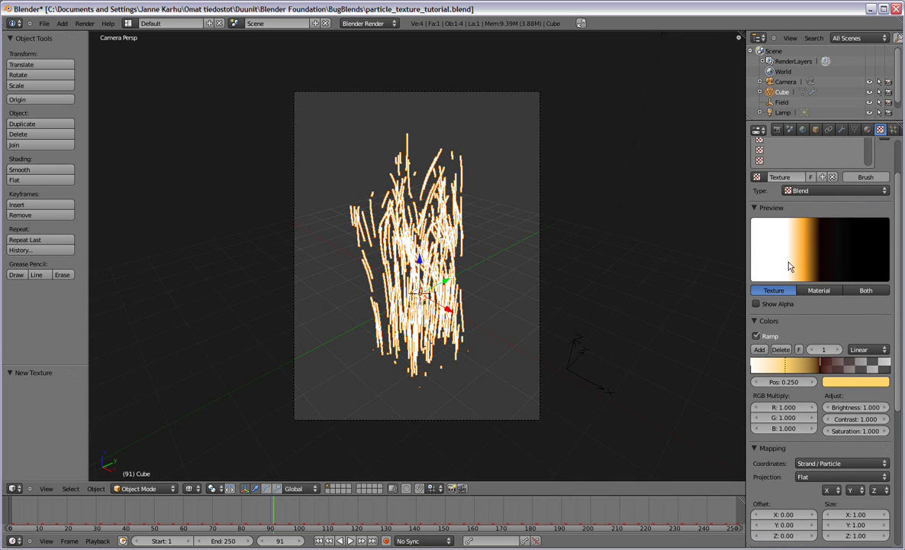
{"action": "key", "text": "F12"}
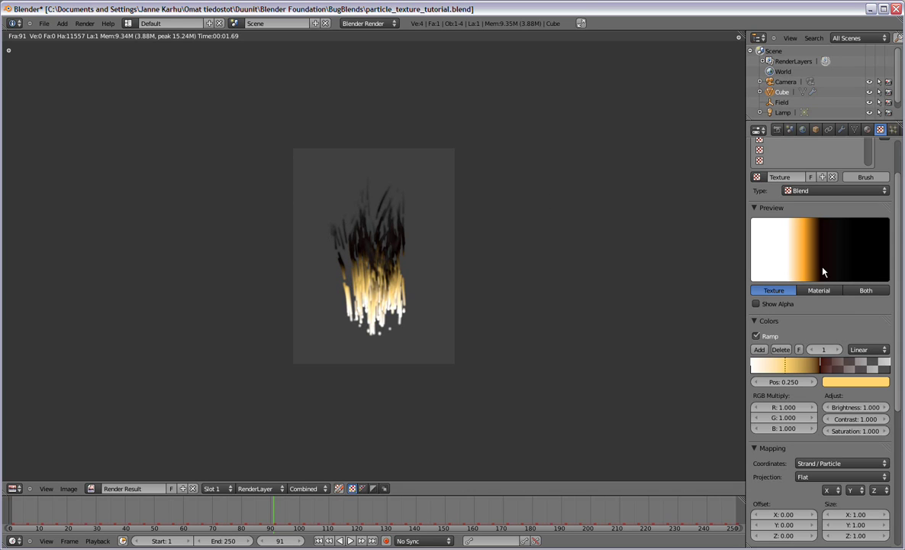
{"action": "scroll", "coordinate": [858, 486], "scroll_direction": "down", "scroll_amount": 8}
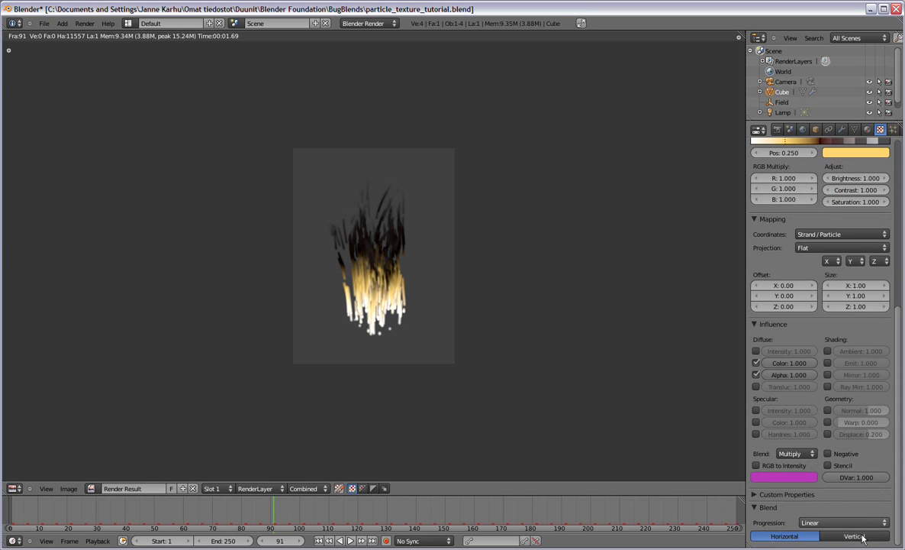
Set the Blend texture to Vertical and re-render frame 91 to show white-yellow-dark trails.
{"action": "left_click", "coordinate": [855, 536]}
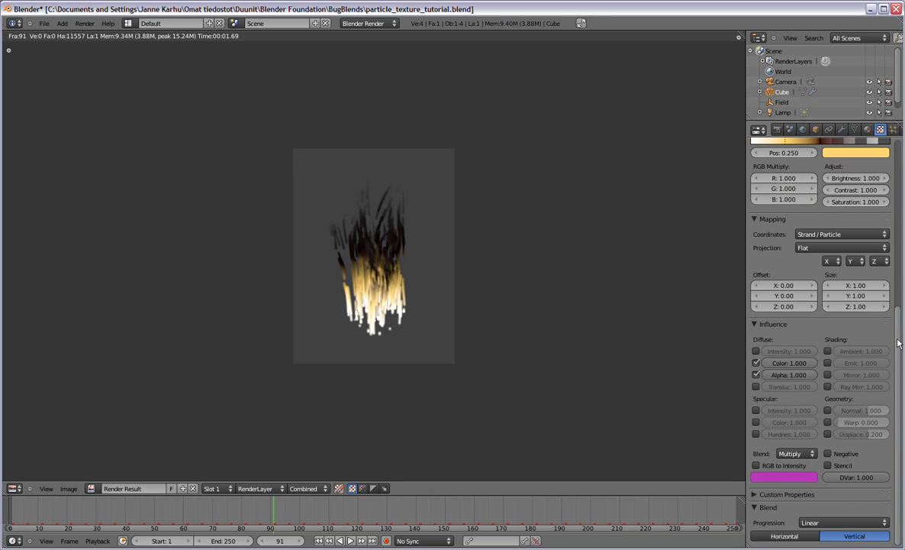
{"action": "scroll", "coordinate": [834, 319], "scroll_direction": "up", "scroll_amount": 8}
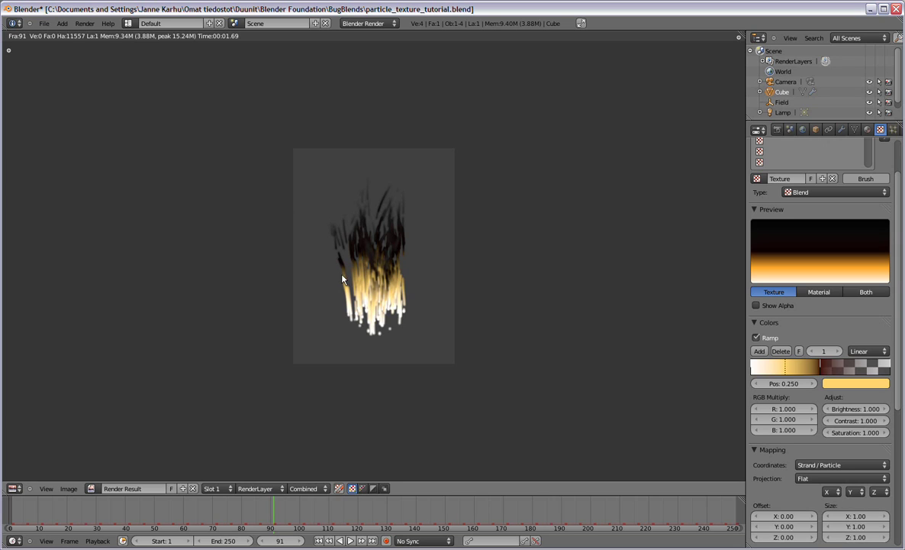
{"action": "key", "text": "F12"}
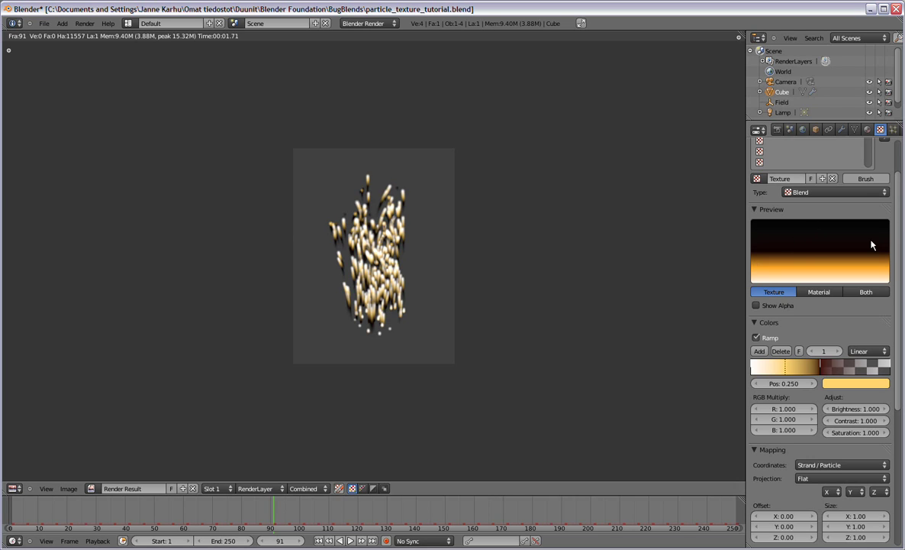
{"action": "scroll", "coordinate": [903, 153], "scroll_direction": "up", "scroll_amount": 3}
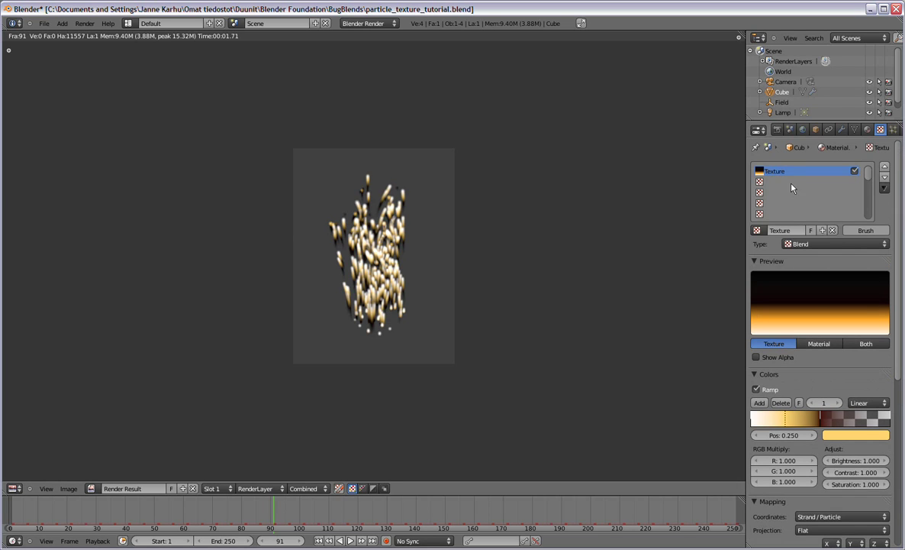
{"action": "left_click", "coordinate": [778, 182]}
{"action": "left_click", "coordinate": [796, 171]}
{"action": "scroll", "coordinate": [903, 249], "scroll_direction": "down", "scroll_amount": 4}
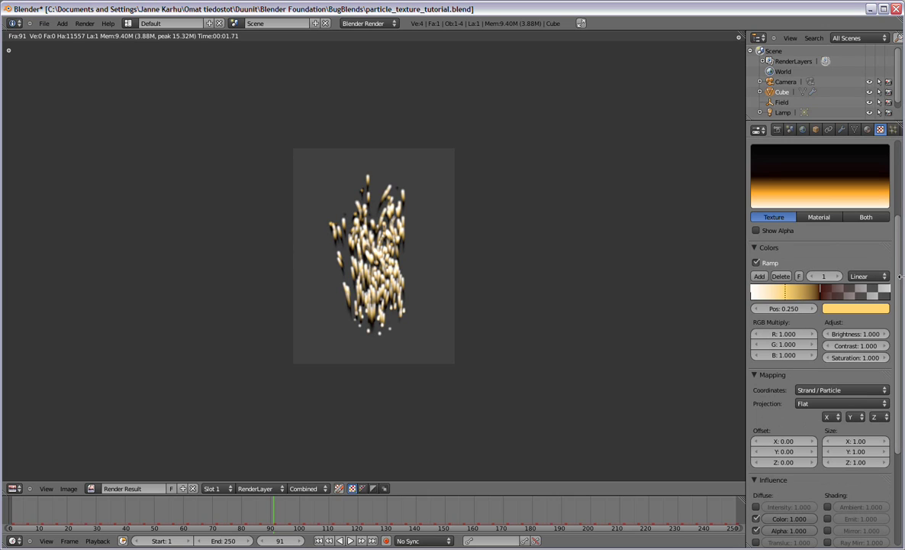
{"action": "scroll", "coordinate": [867, 435], "scroll_direction": "up", "scroll_amount": 3}
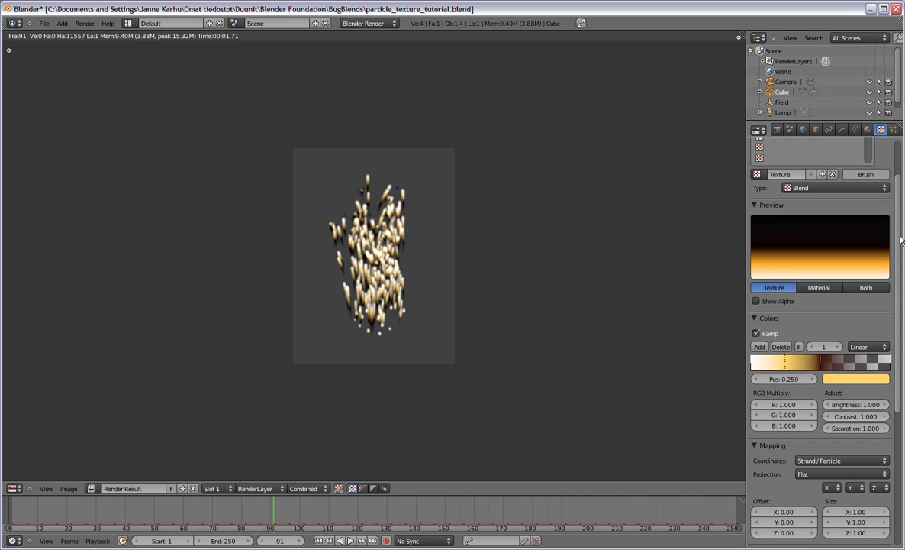